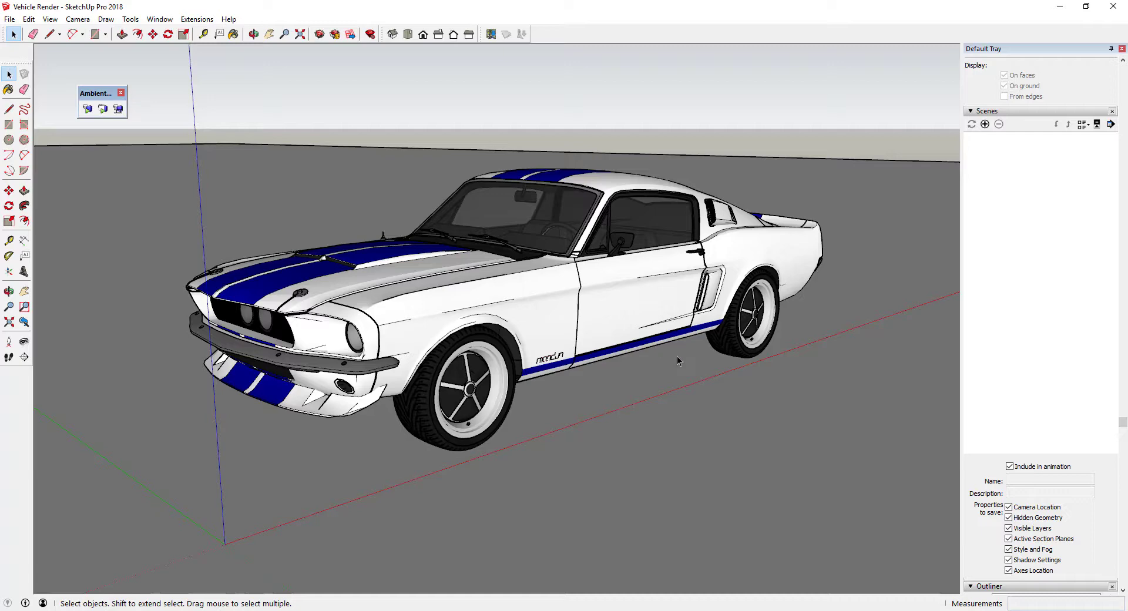
# - Frame the car from the front three-quarter view and add it as the first scene
pyautogui.moveTo(506, 356); pyautogui.dragTo(544, 336, button='middle')
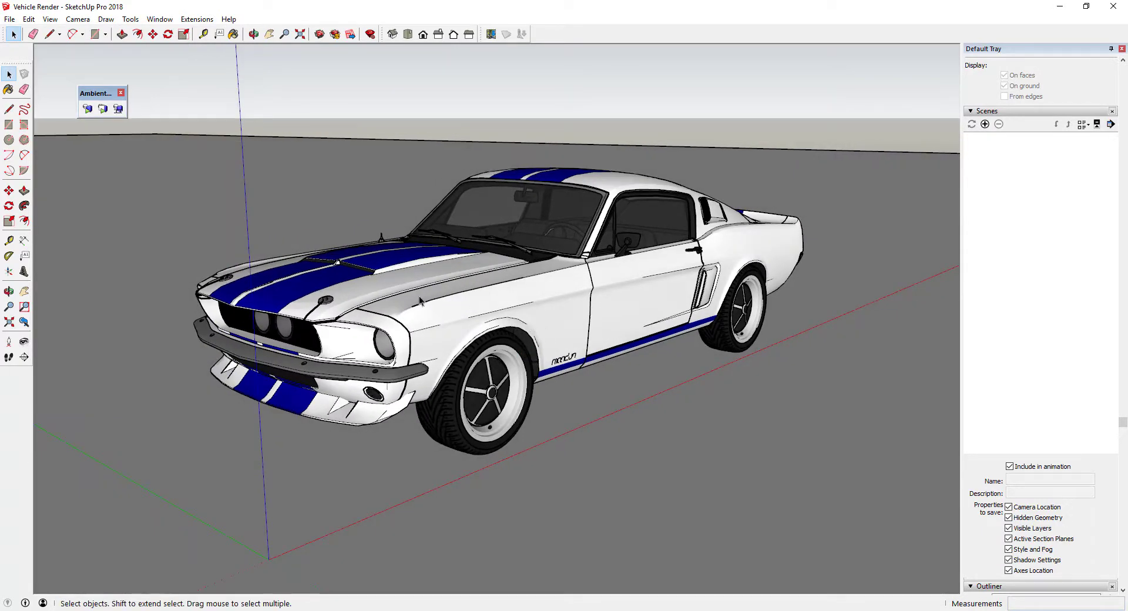
pyautogui.click(49, 19)
pyautogui.moveTo(75, 221)
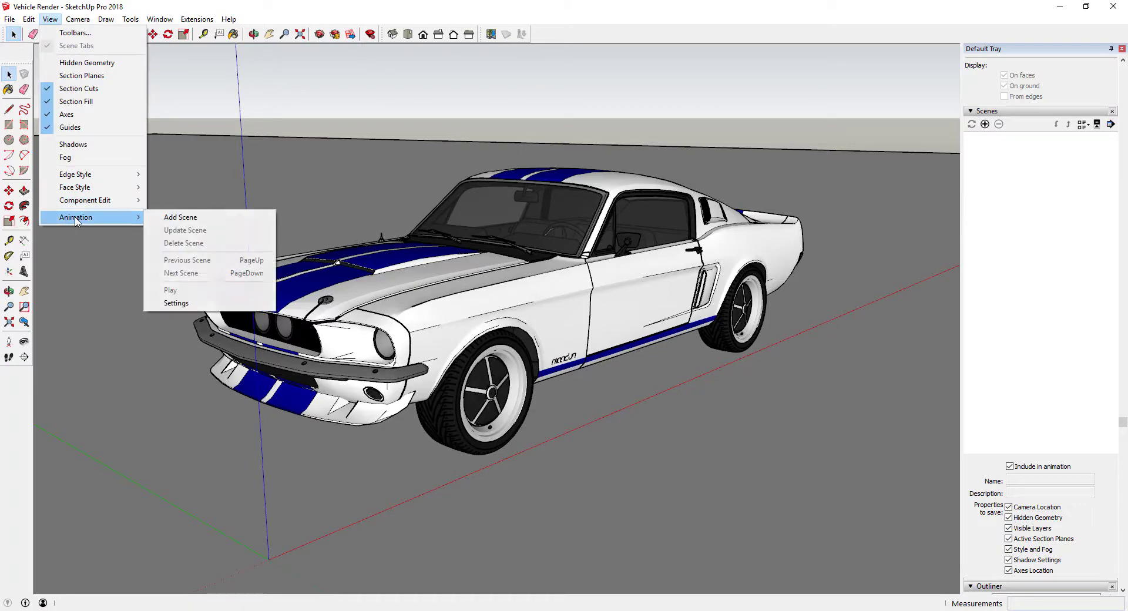
pyautogui.click(173, 221)
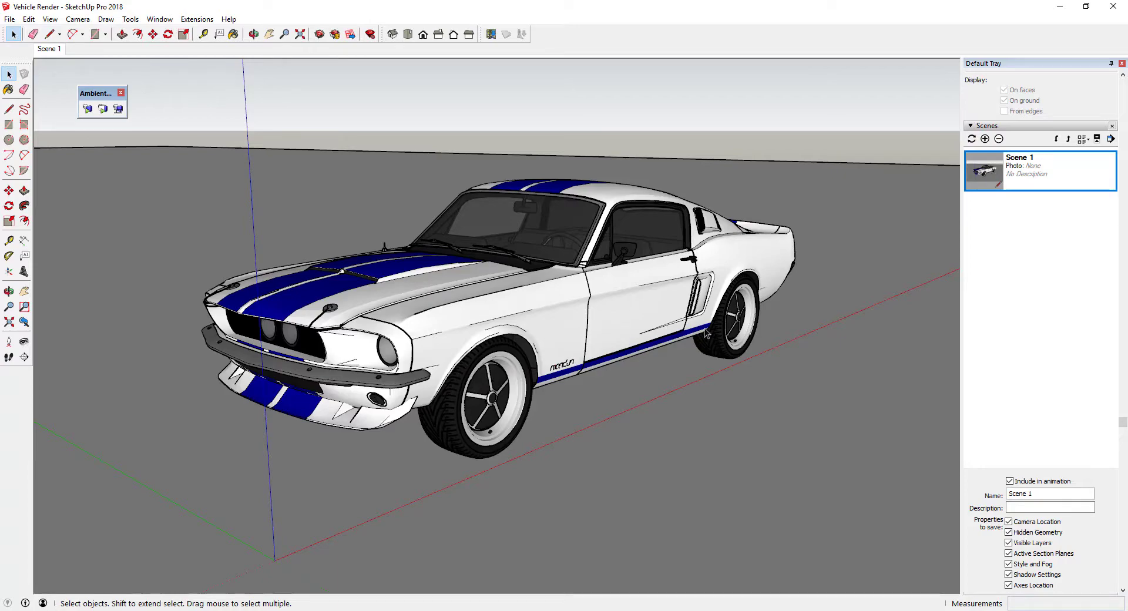
# - Frame the car from the rear three-quarter view and add it as a second scene
pyautogui.moveTo(667, 325); pyautogui.dragTo(65, 74, button='middle')
pyautogui.click(52, 19)
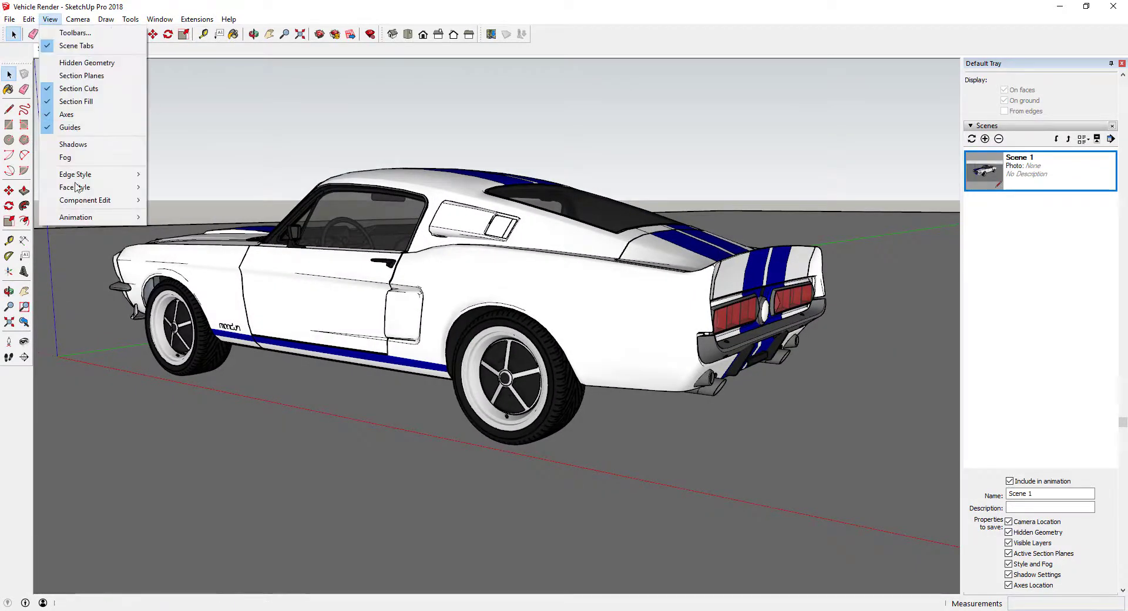
pyautogui.moveTo(130, 218)
pyautogui.click(177, 217)
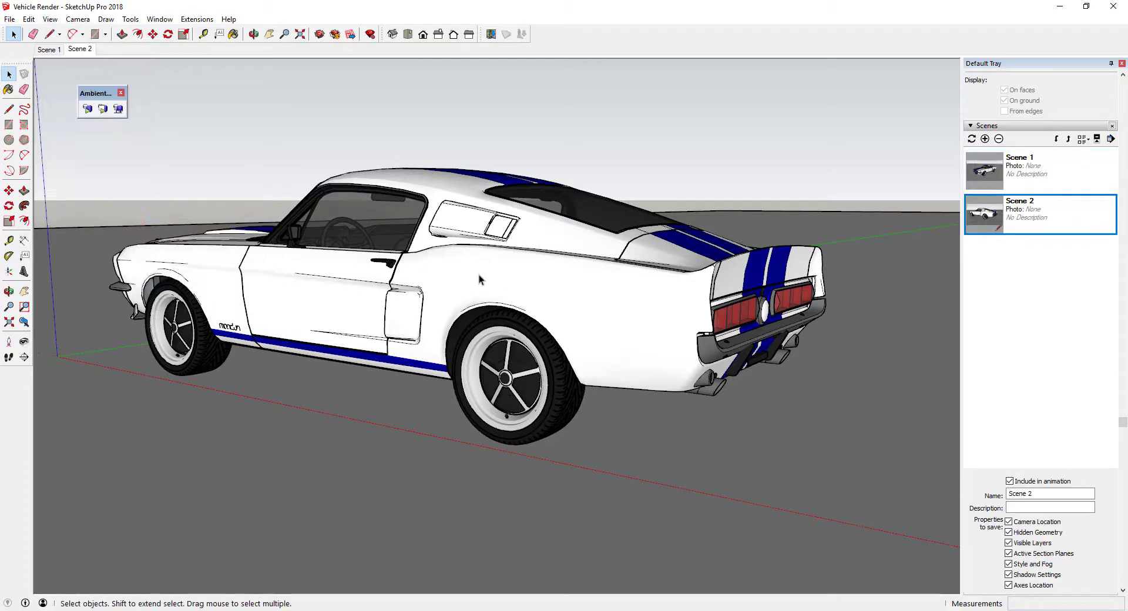
# - Preview the ambient occlusion render of Scene 2 and Scene 1 in the viewport, and end the rendering
pyautogui.click(87, 109)
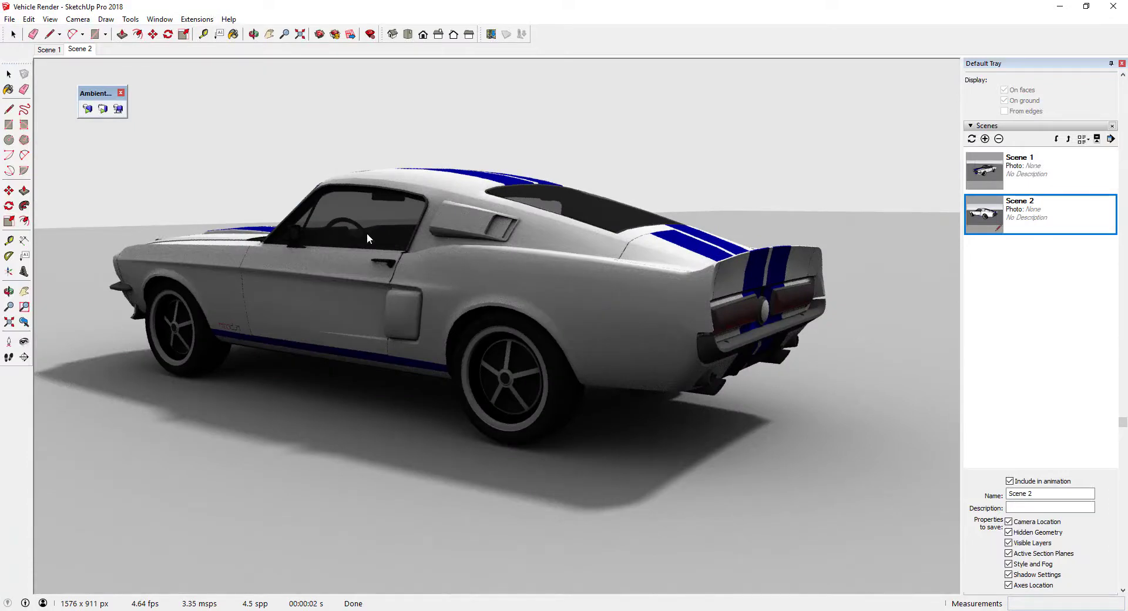
pyautogui.click(49, 49)
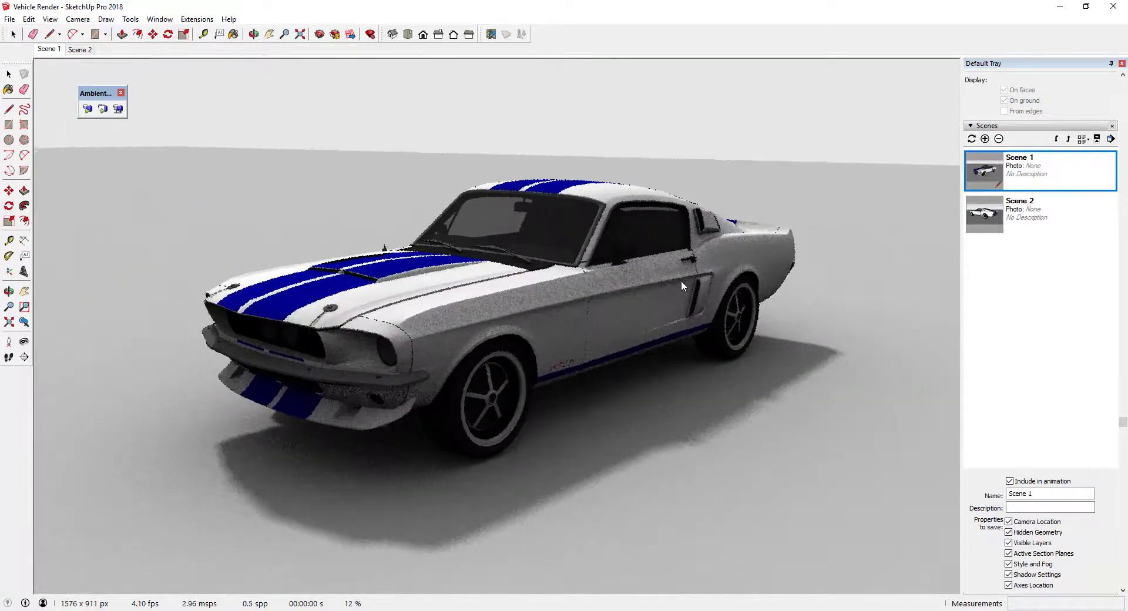
pyautogui.click(88, 113)
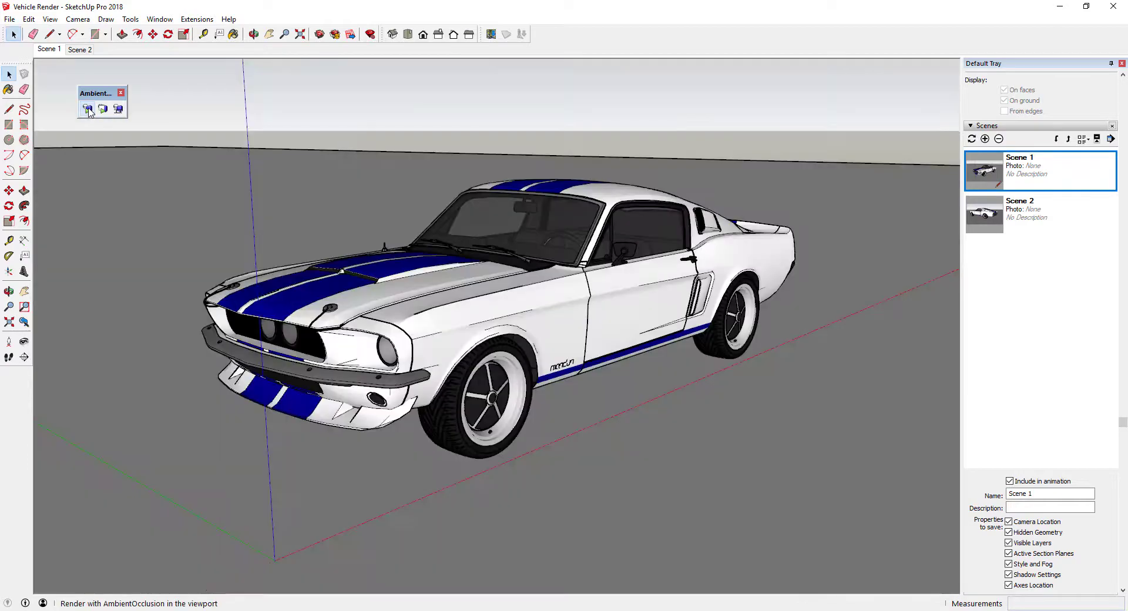
# - Switch between Scene 2 and Scene 1, play the scene animation as a preview, and stop it
pyautogui.click(80, 49)
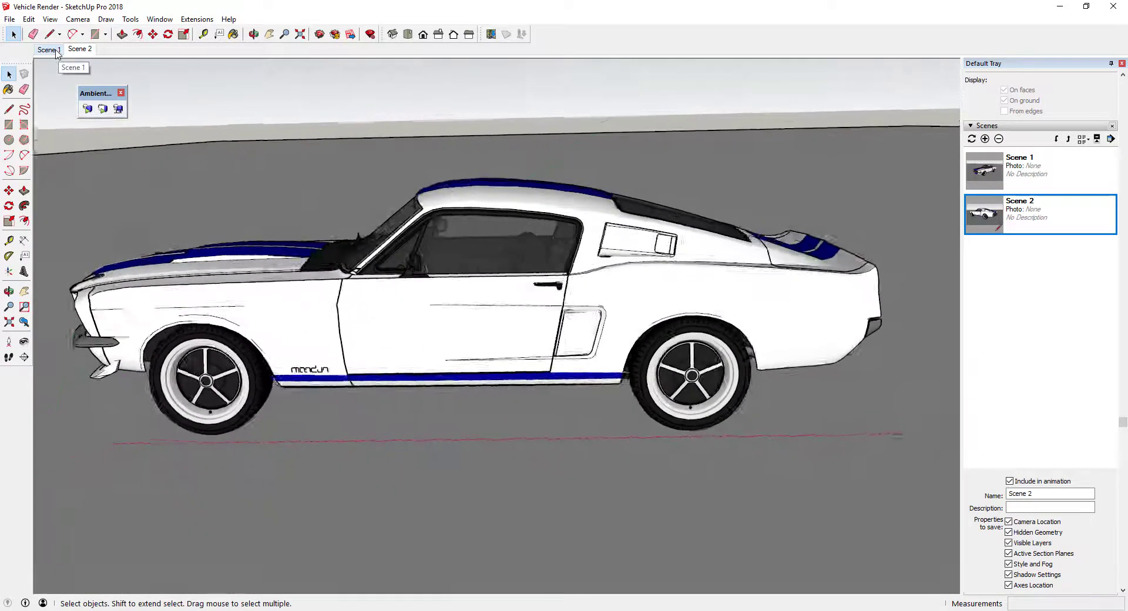
pyautogui.click(56, 51)
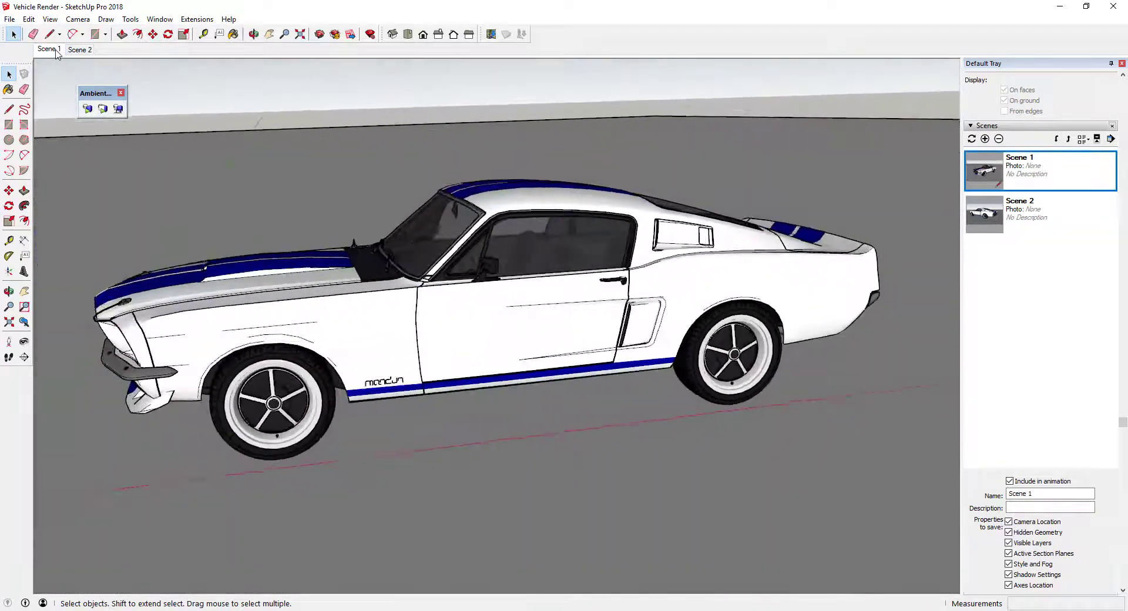
pyautogui.rightClick(57, 52)
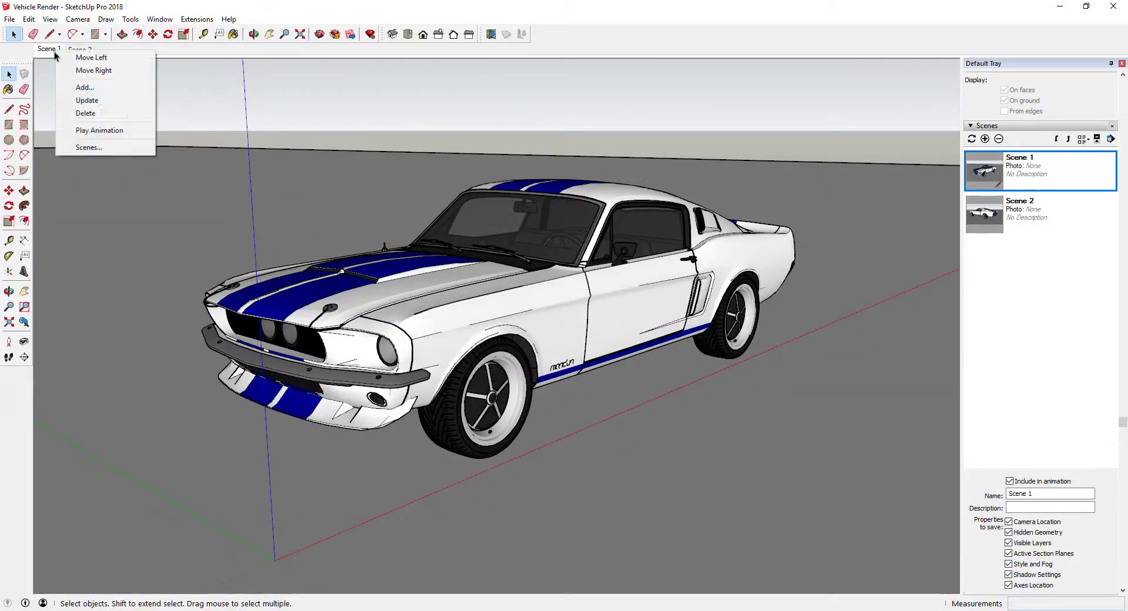
pyautogui.click(95, 131)
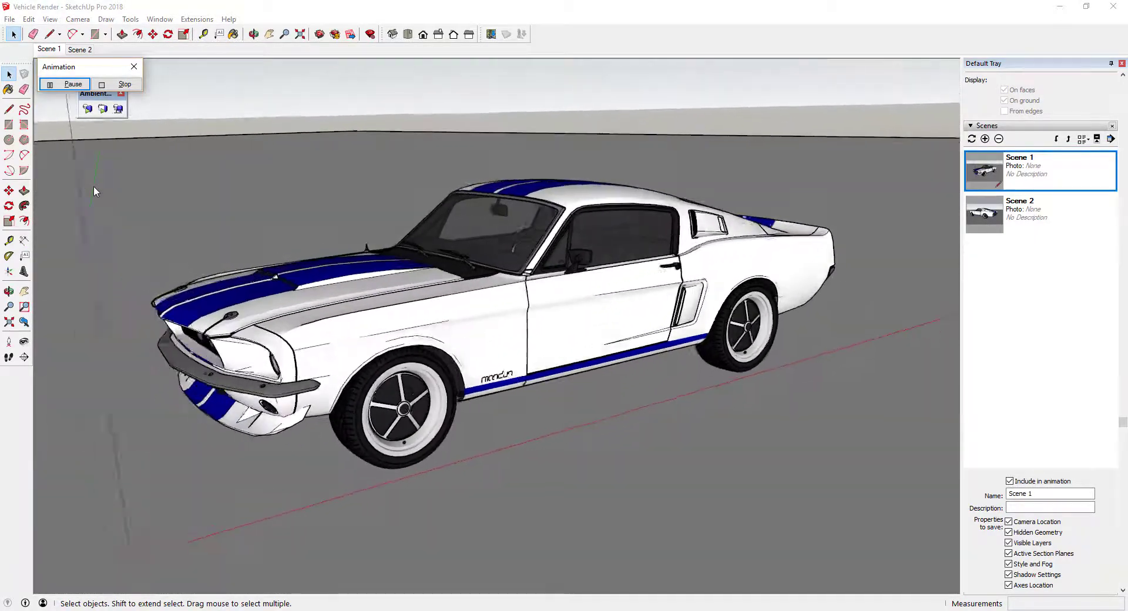
pyautogui.click(114, 84)
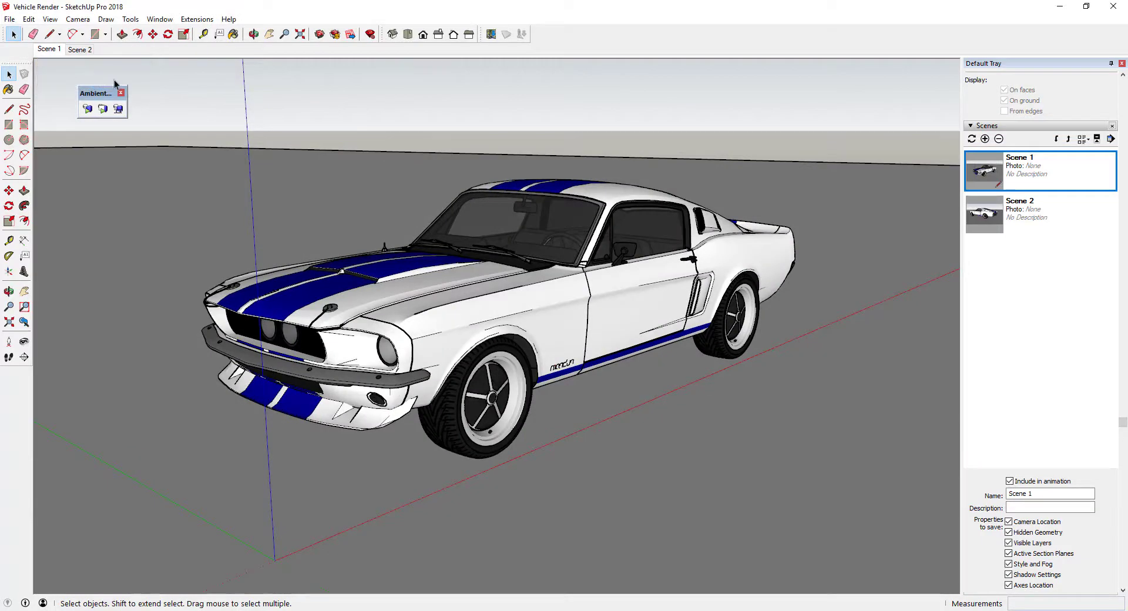
# - Set the scene transition time to 4 seconds in the model's animation settings
pyautogui.click(52, 19)
pyautogui.moveTo(89, 217)
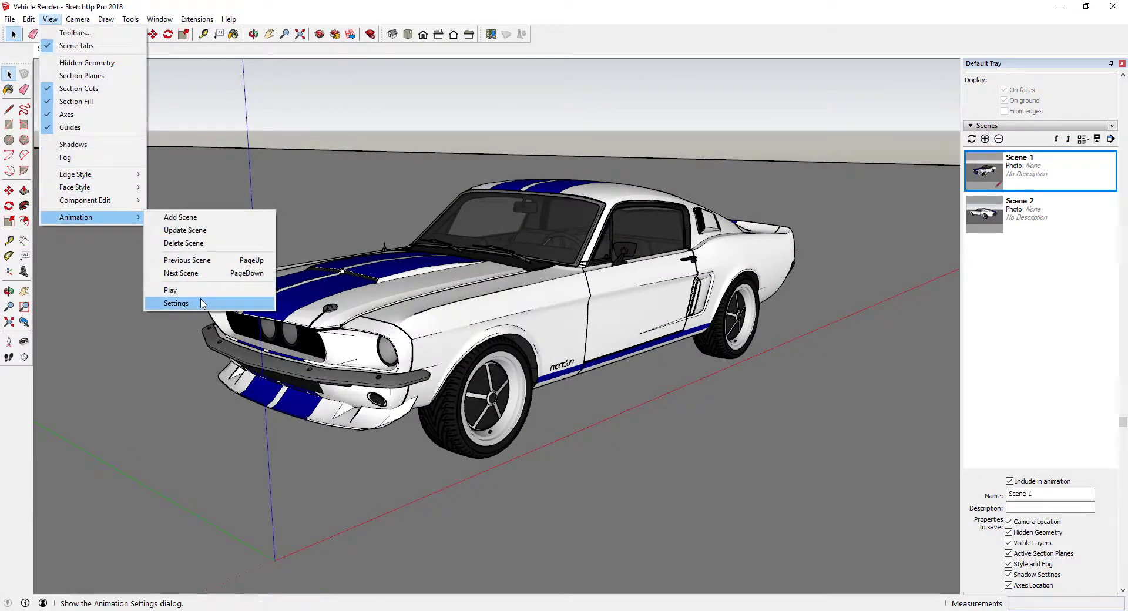
pyautogui.click(176, 303)
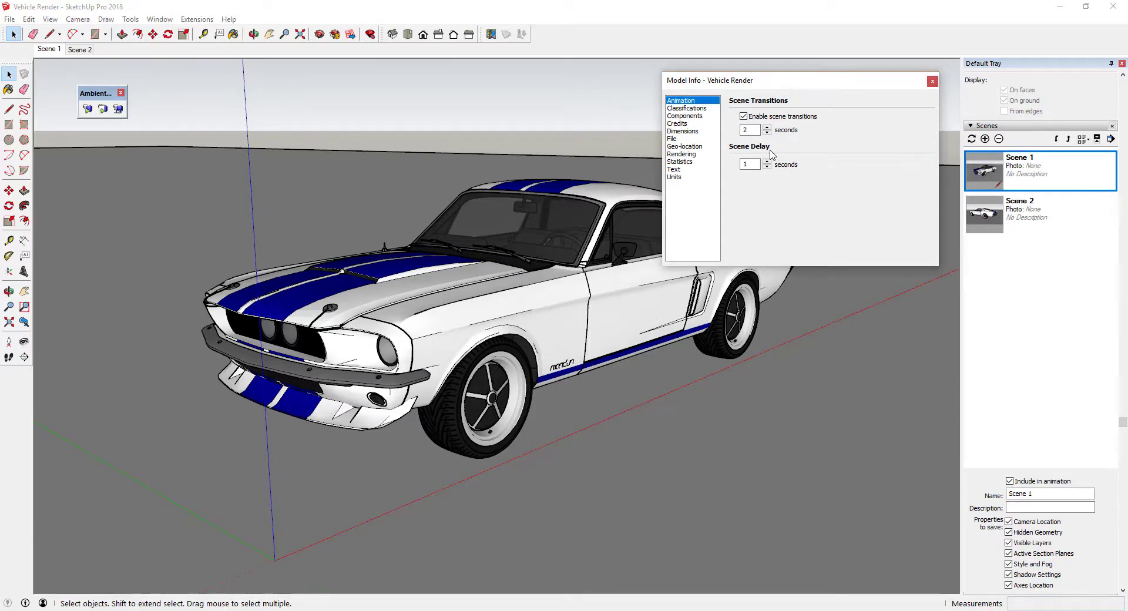
pyautogui.doubleClick(749, 130)
pyautogui.write('4')
# - Preview the scene animation with the 4-second transition, stop it, close the model settings and return to Scene 1
pyautogui.rightClick(49, 50)
pyautogui.click(70, 128)
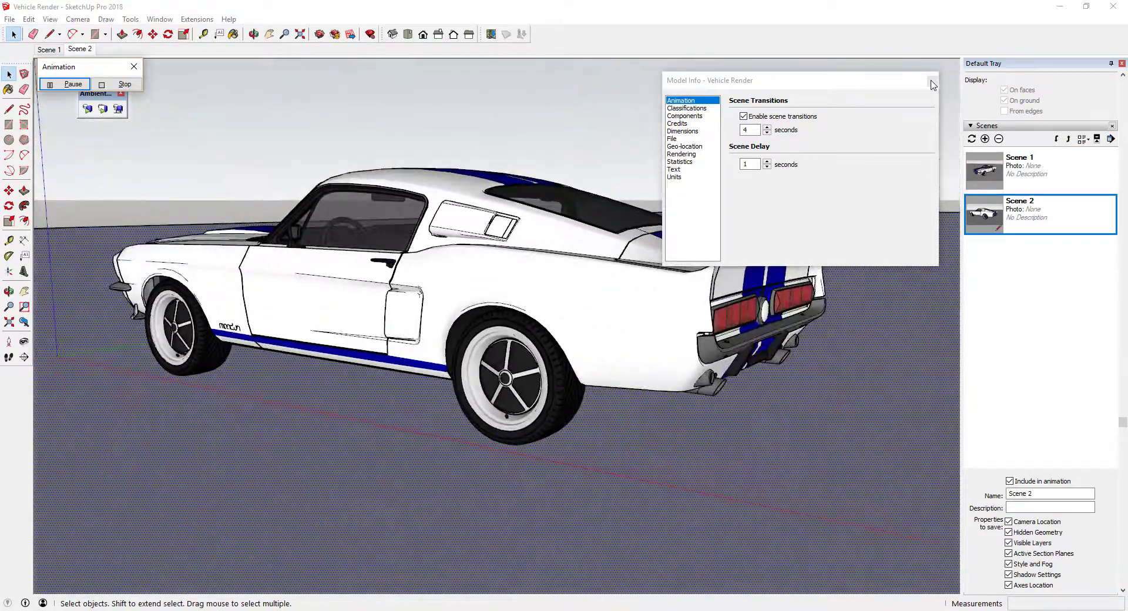
pyautogui.click(123, 84)
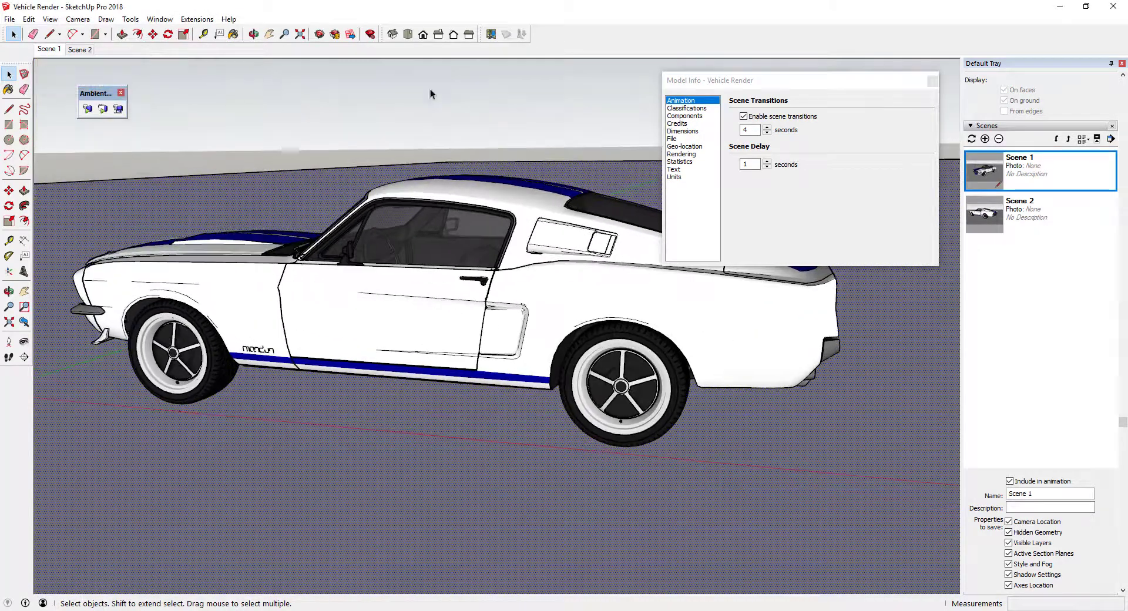
pyautogui.click(933, 81)
pyautogui.click(38, 49)
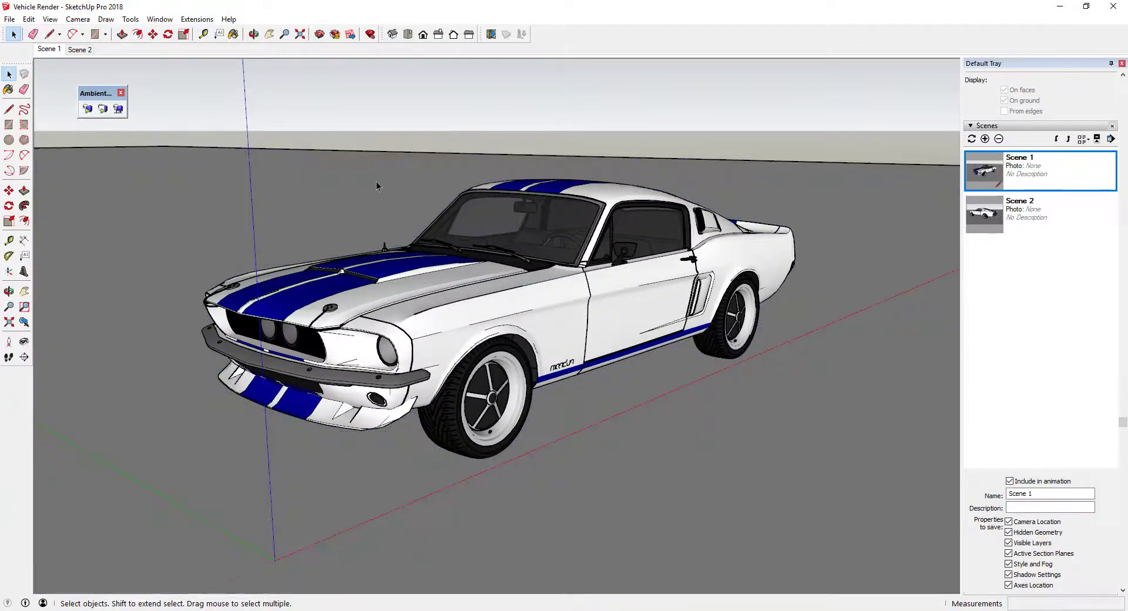
# - Render Scene 1 with ambient occlusion in the viewport and adjust the render's gain
pyautogui.click(87, 109)
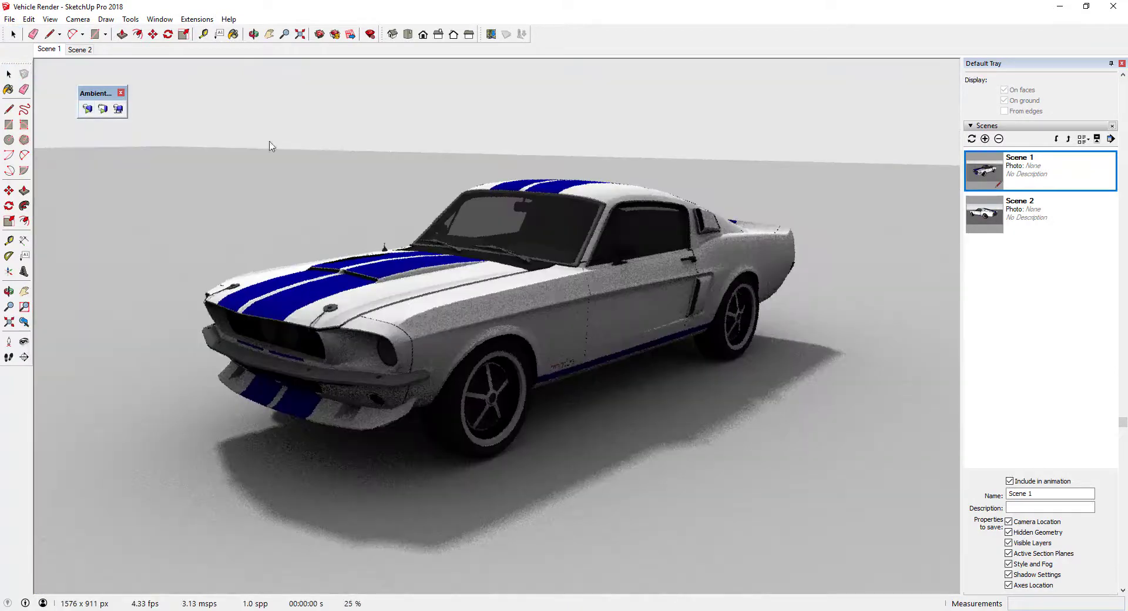
pyautogui.rightClick(303, 203)
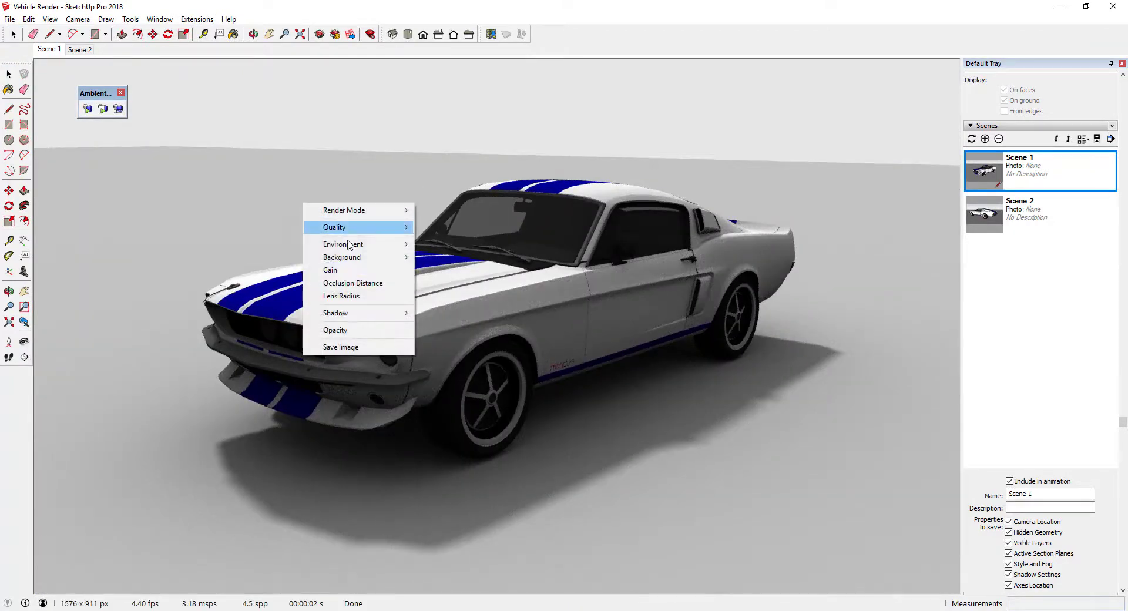
pyautogui.click(359, 272)
pyautogui.moveTo(361, 268); pyautogui.dragTo(337, 274)
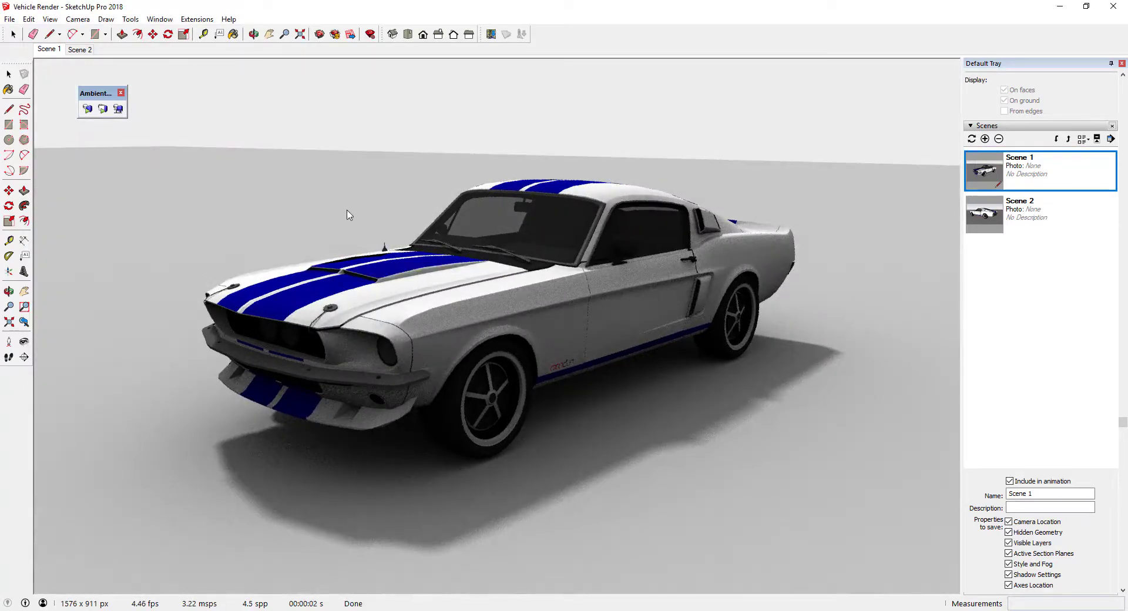
# - Adjust the shadow softness and the shadow contrast of the ambient occlusion render
pyautogui.rightClick(330, 199)
pyautogui.moveTo(429, 308)
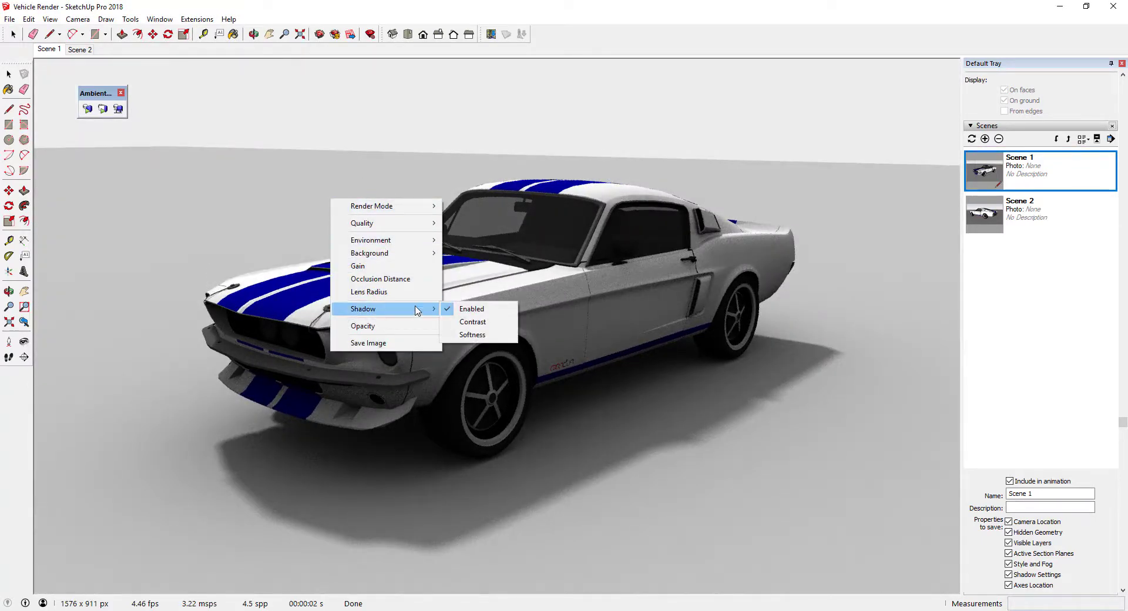
pyautogui.click(473, 335)
pyautogui.moveTo(502, 339); pyautogui.dragTo(488, 337)
pyautogui.rightClick(415, 187)
pyautogui.moveTo(479, 311)
pyautogui.click(523, 311)
pyautogui.moveTo(572, 318); pyautogui.dragTo(527, 319)
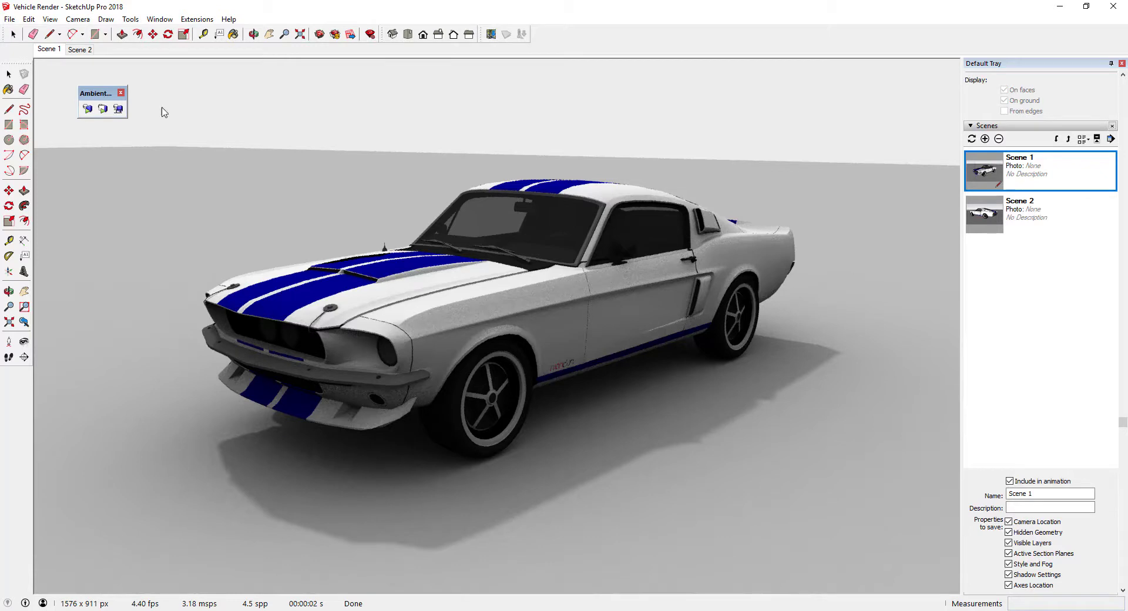
# - Render the animation from Scene 1 to Scene 2 at Very Low (4 spp) quality, 25 fps and Medium (10 Mbps) bitrate
pyautogui.click(119, 109)
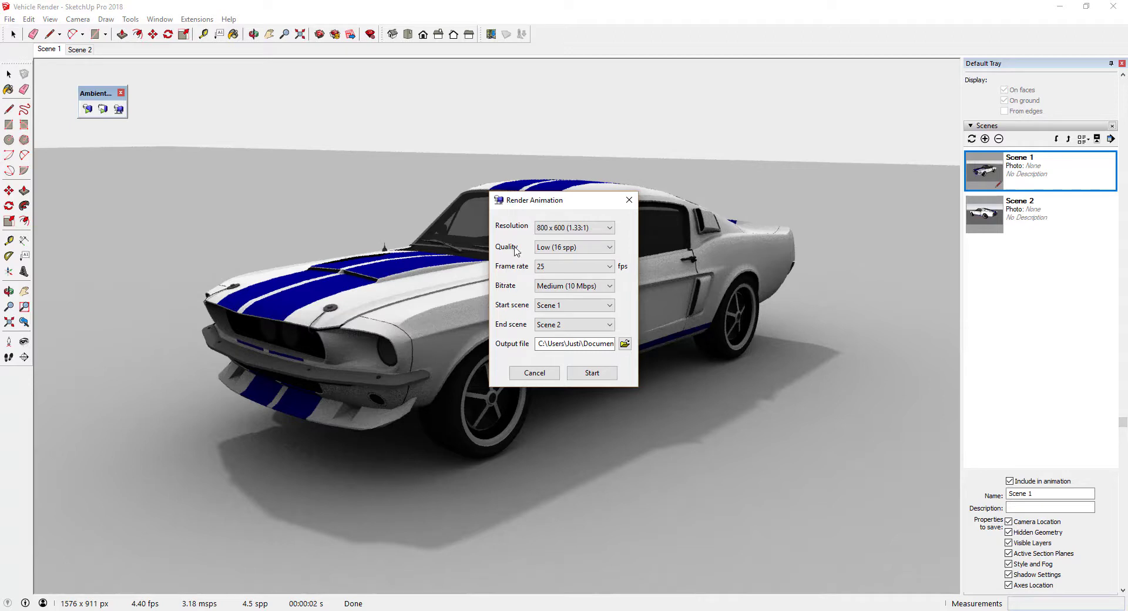
pyautogui.click(555, 248)
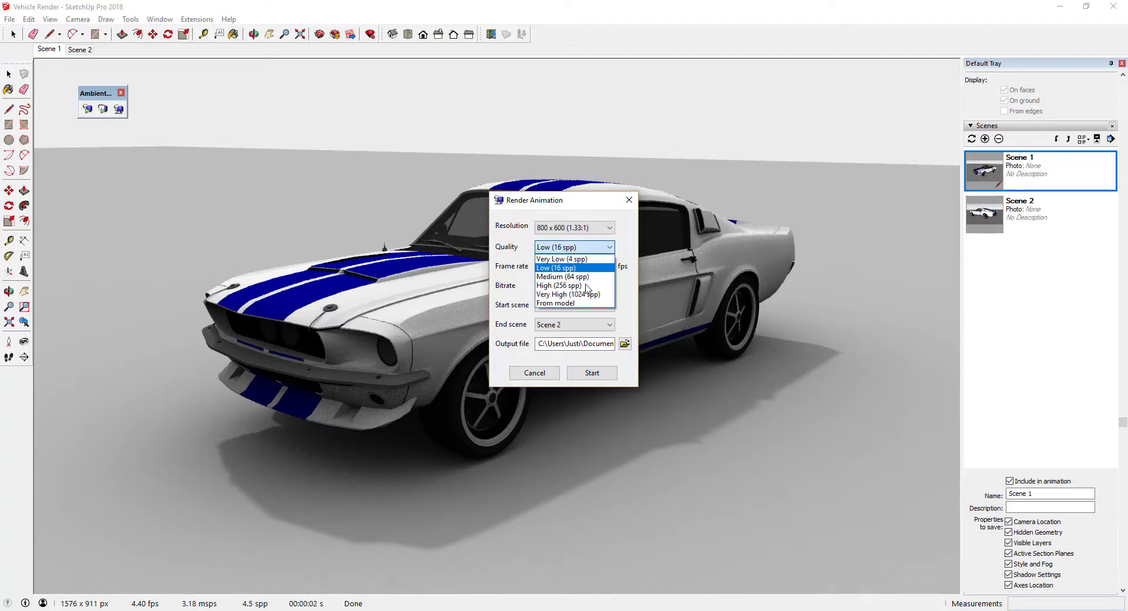
pyautogui.click(558, 248)
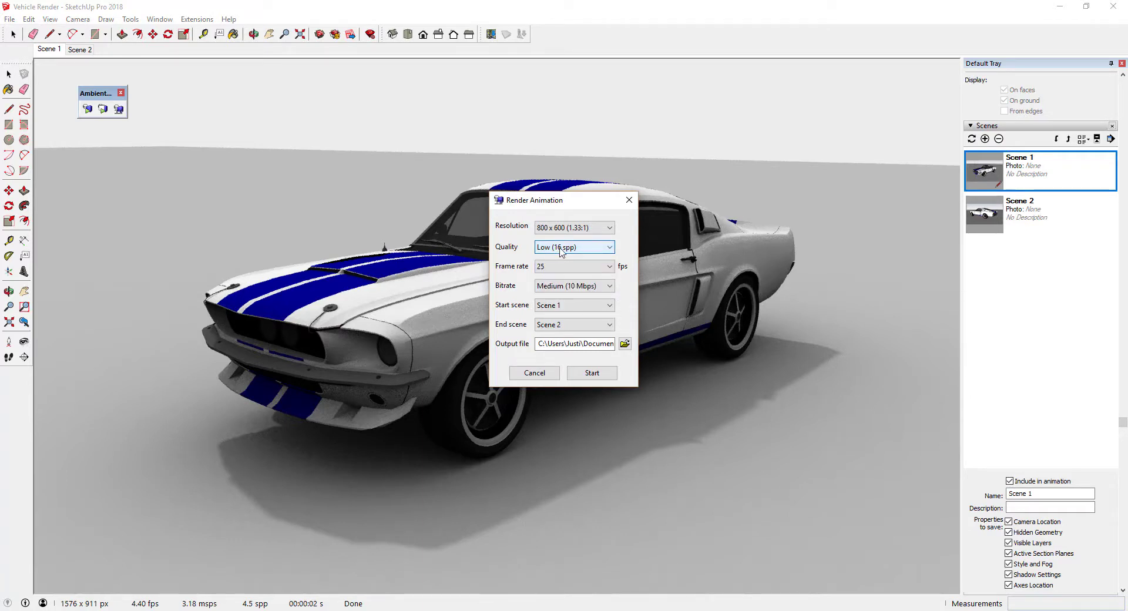
pyautogui.click(571, 268)
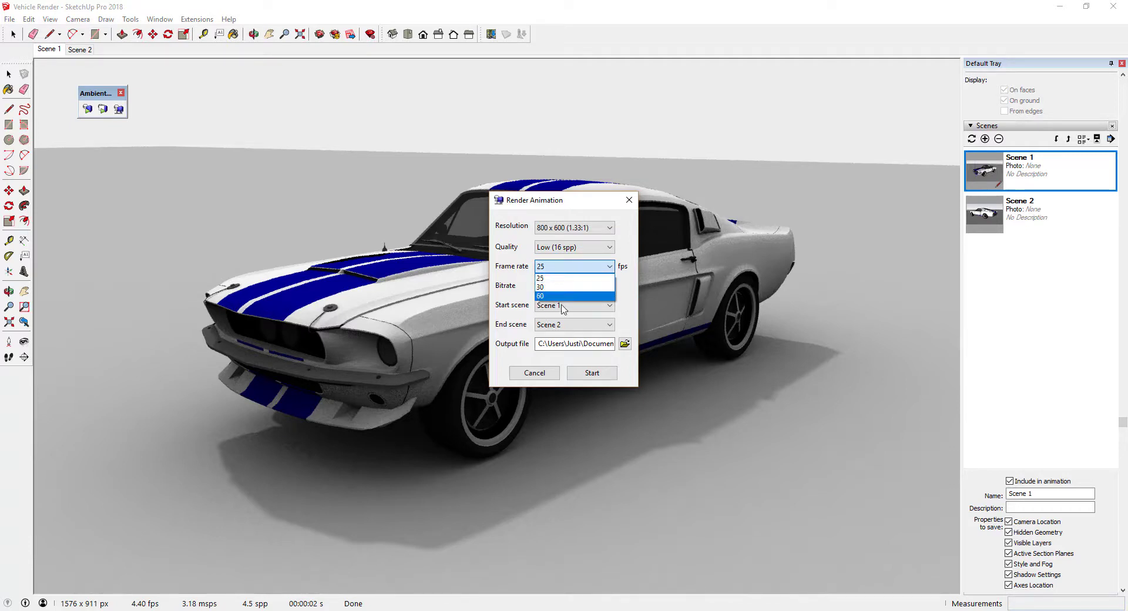
pyautogui.click(568, 268)
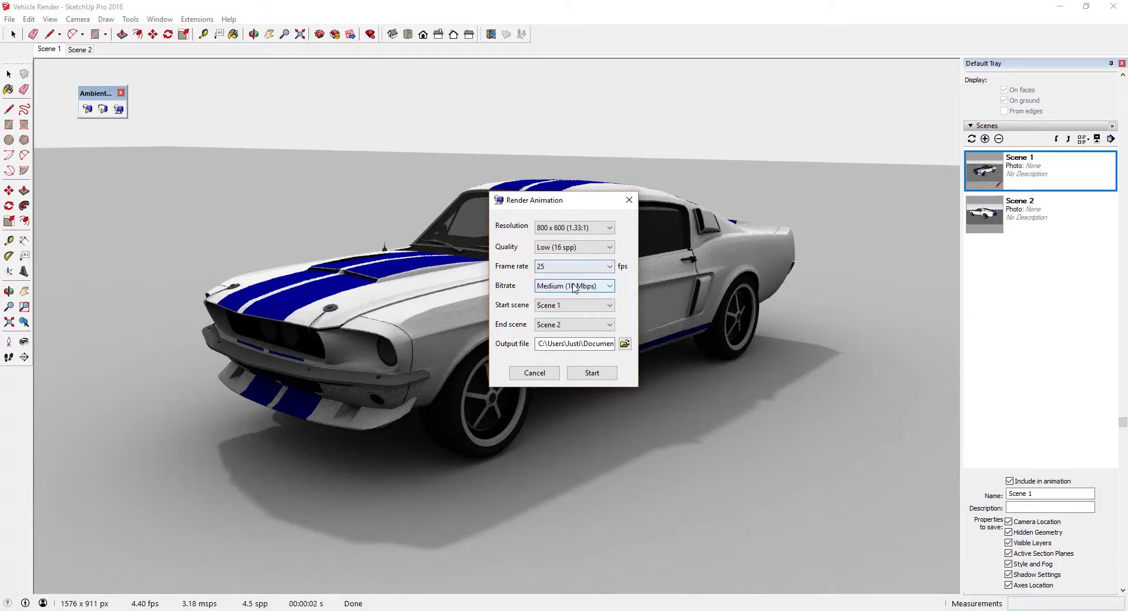
pyautogui.click(604, 288)
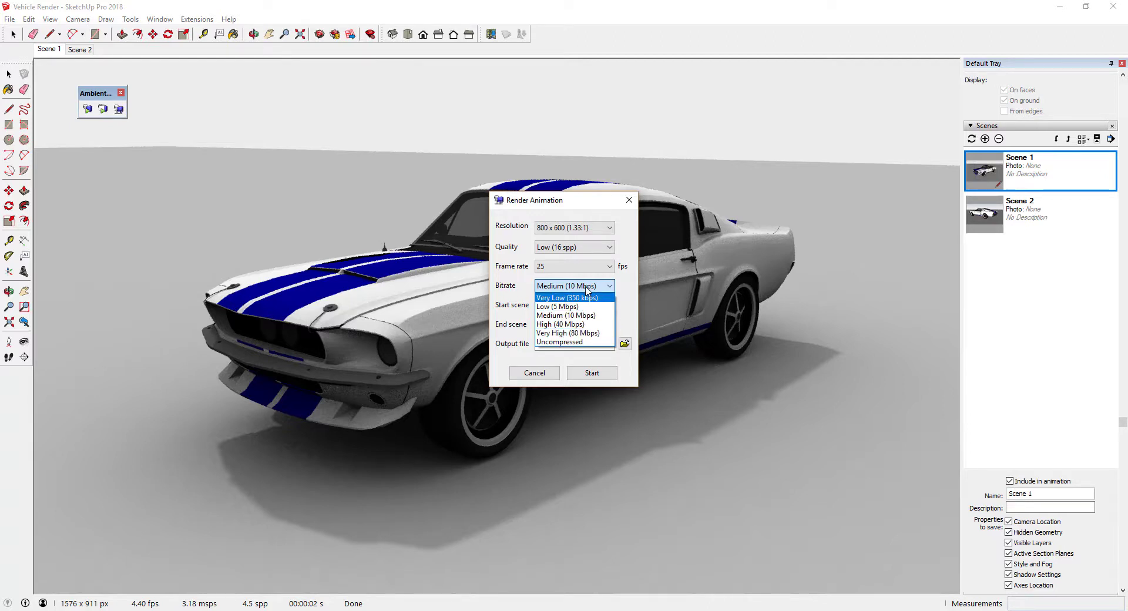
pyautogui.click(581, 315)
pyautogui.click(580, 304)
pyautogui.click(574, 307)
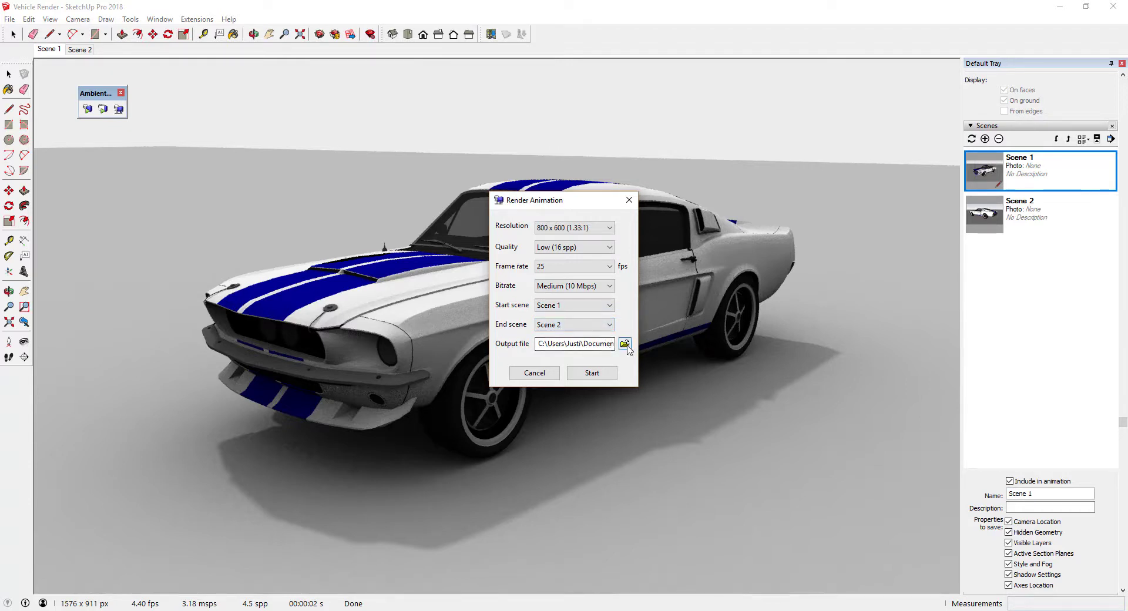
pyautogui.press('Up')
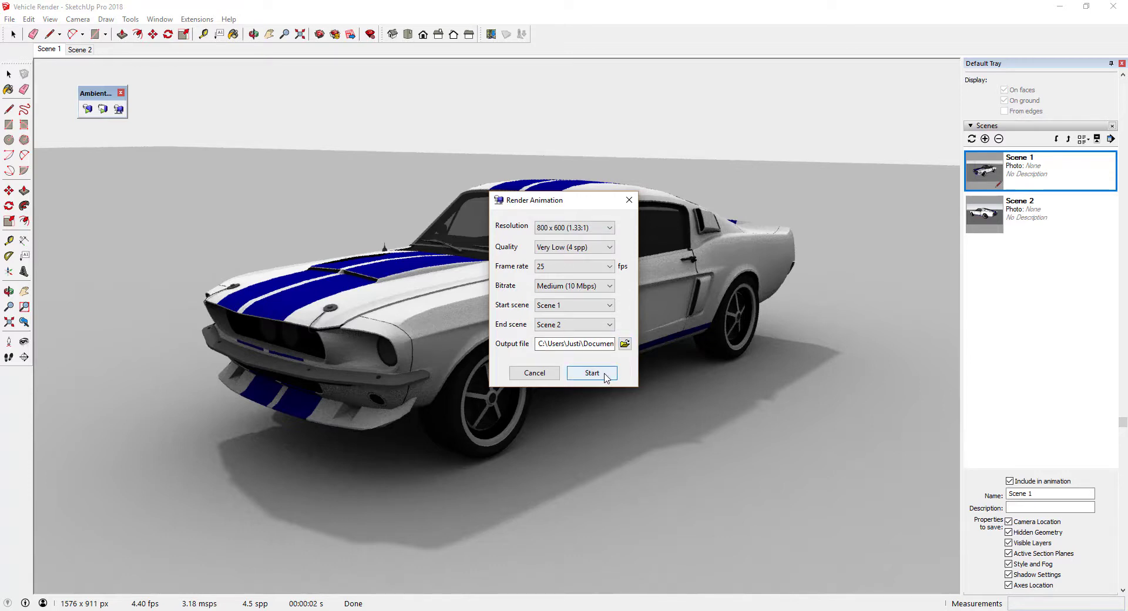
pyautogui.click(604, 372)
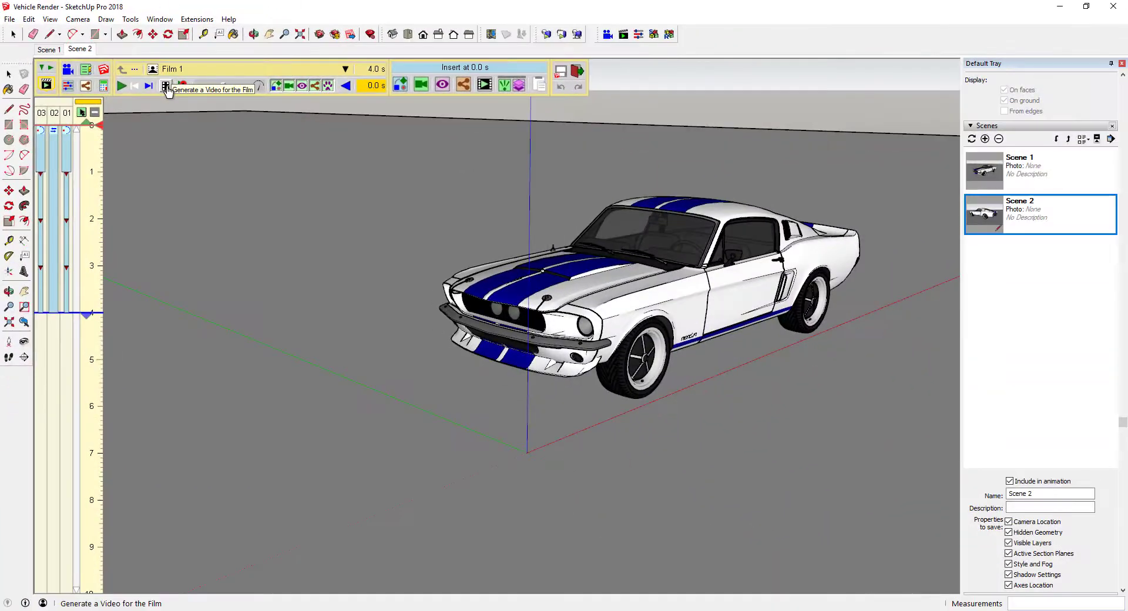
# - Open the video generation settings for Film 1 and choose MP4 format with AmbientOcclusion Ex rendering
pyautogui.click(166, 87)
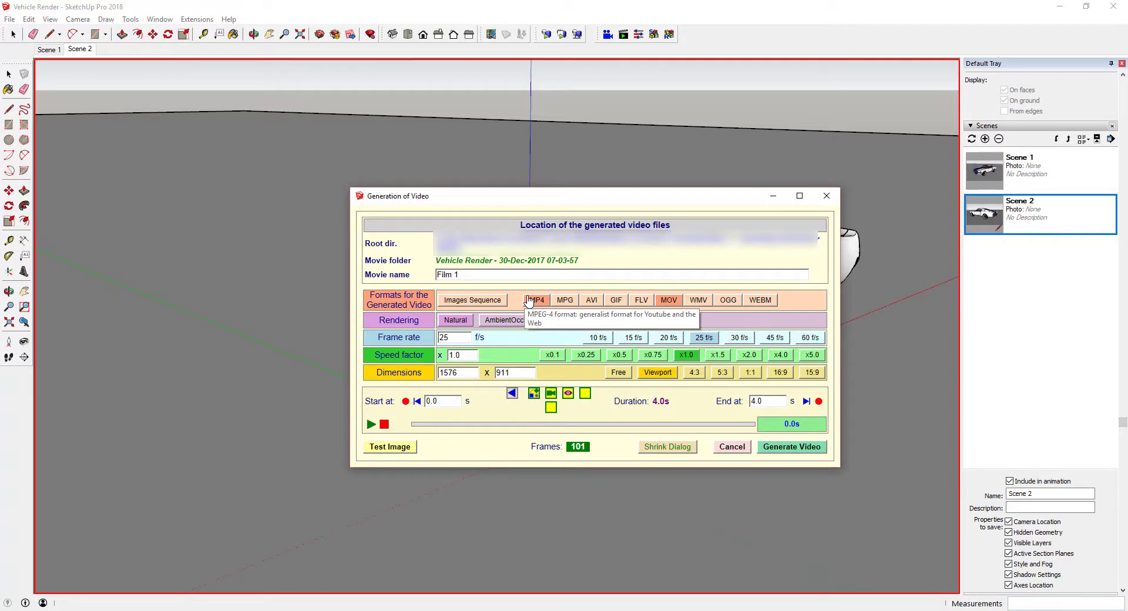
pyautogui.click(530, 300)
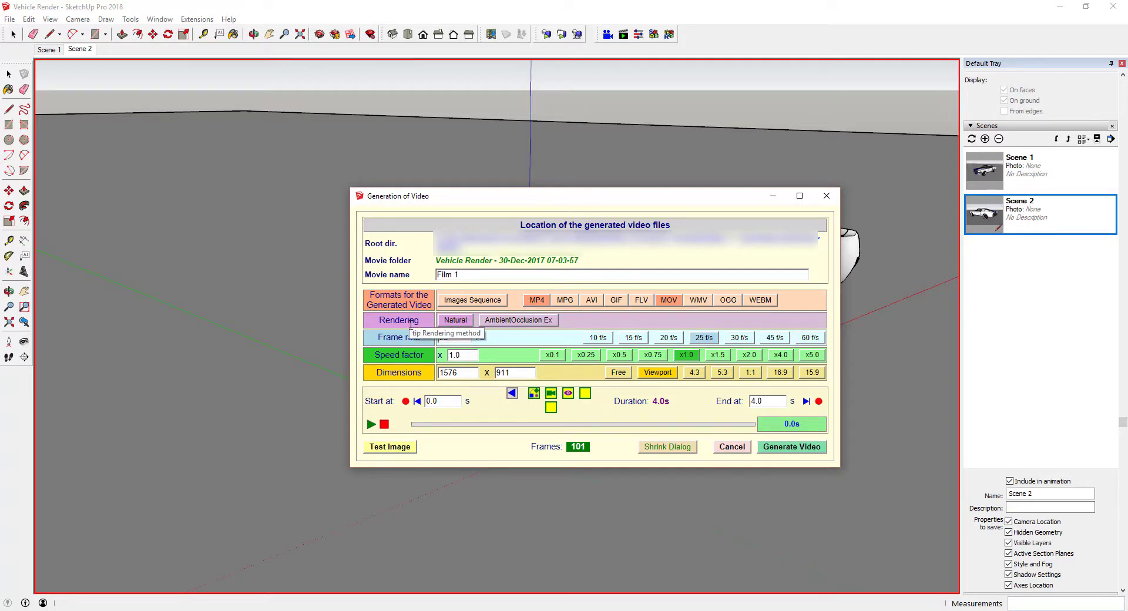
pyautogui.click(522, 324)
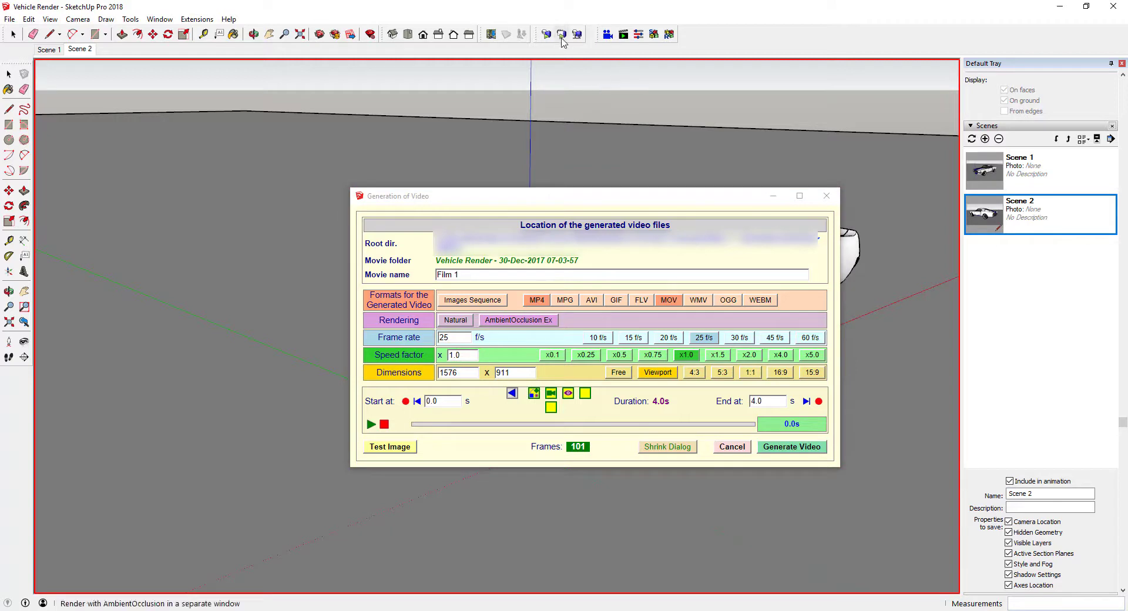
# - Float the ambient occlusion and Fredo6_Animator toolbars over the viewport, and temporarily exit the animator to start the ambient occlusion viewport render
pyautogui.moveTo(536, 34); pyautogui.dragTo(94, 97)
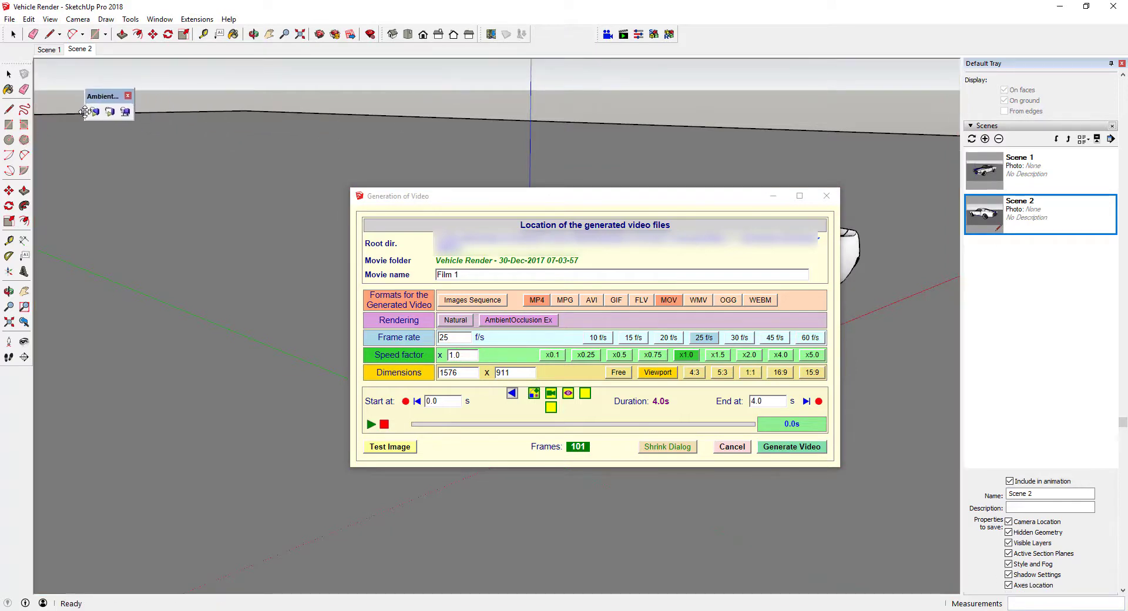
pyautogui.moveTo(599, 35); pyautogui.dragTo(195, 108)
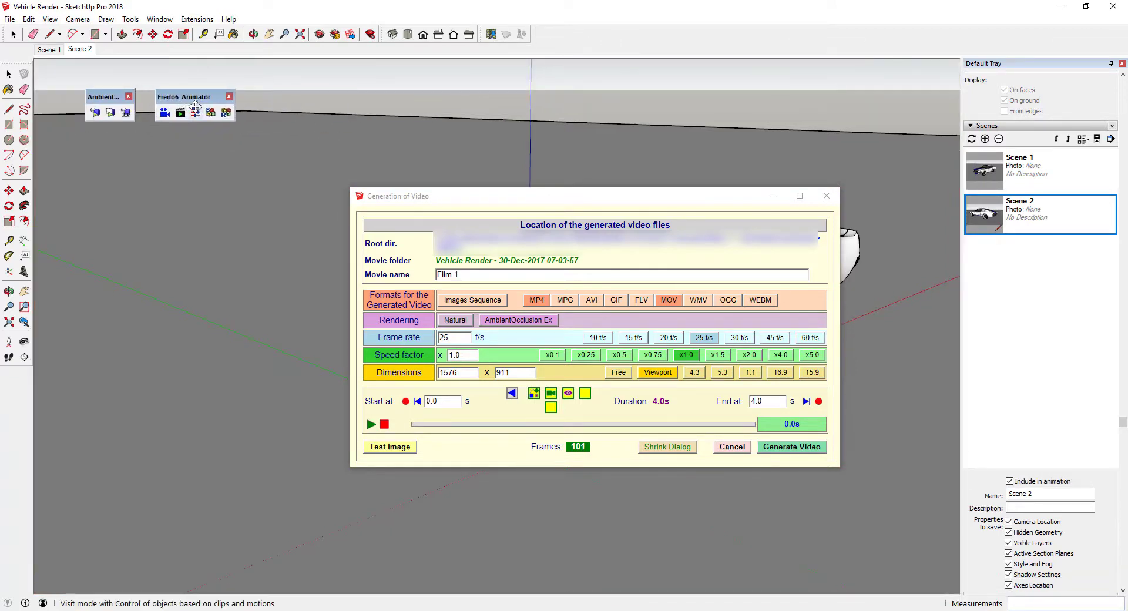
pyautogui.click(94, 115)
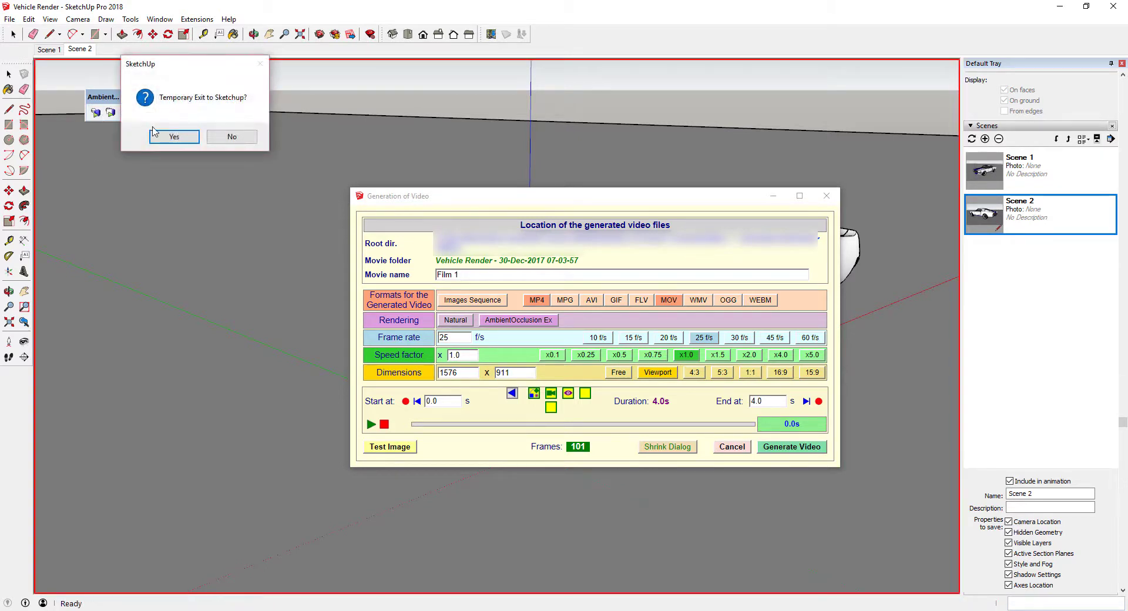
pyautogui.click(177, 139)
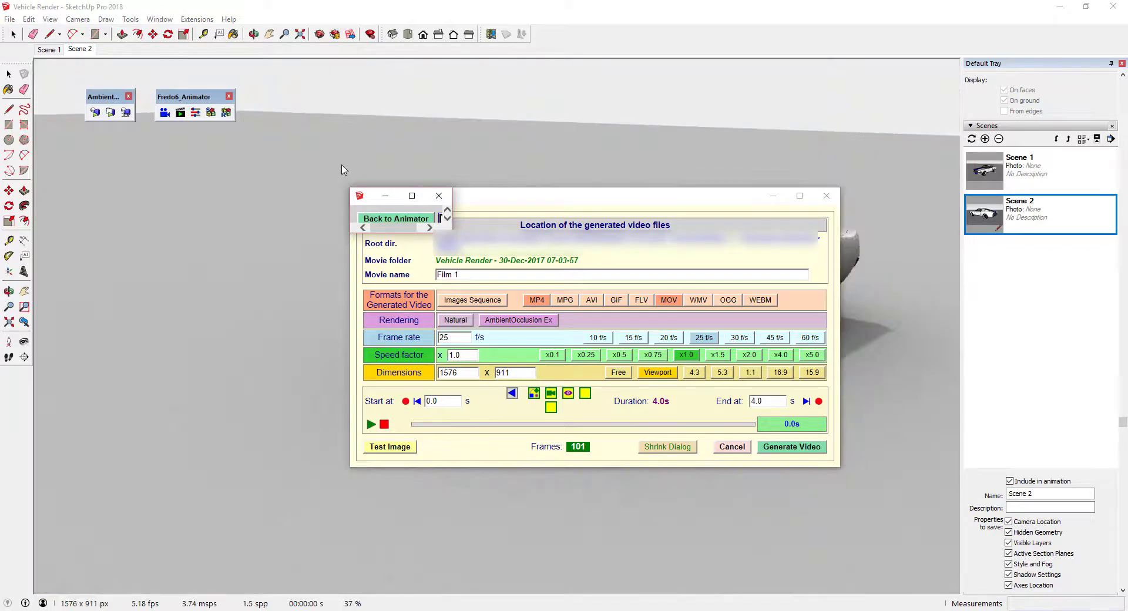
# - Review the quality options of the ambient occlusion viewport render and return to the video generation settings
pyautogui.rightClick(334, 166)
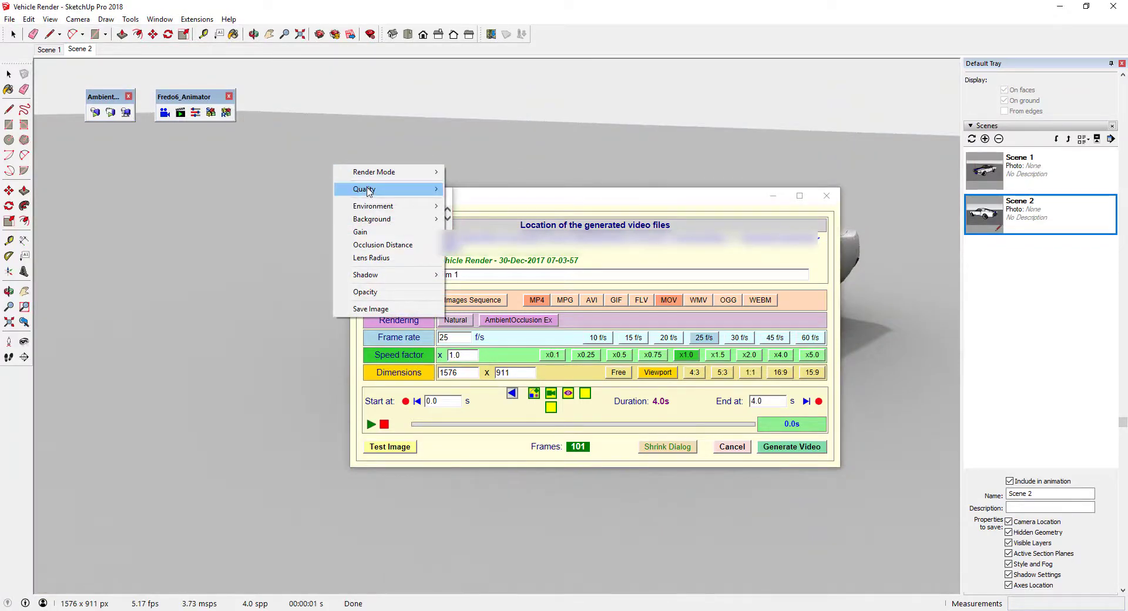
pyautogui.moveTo(370, 188)
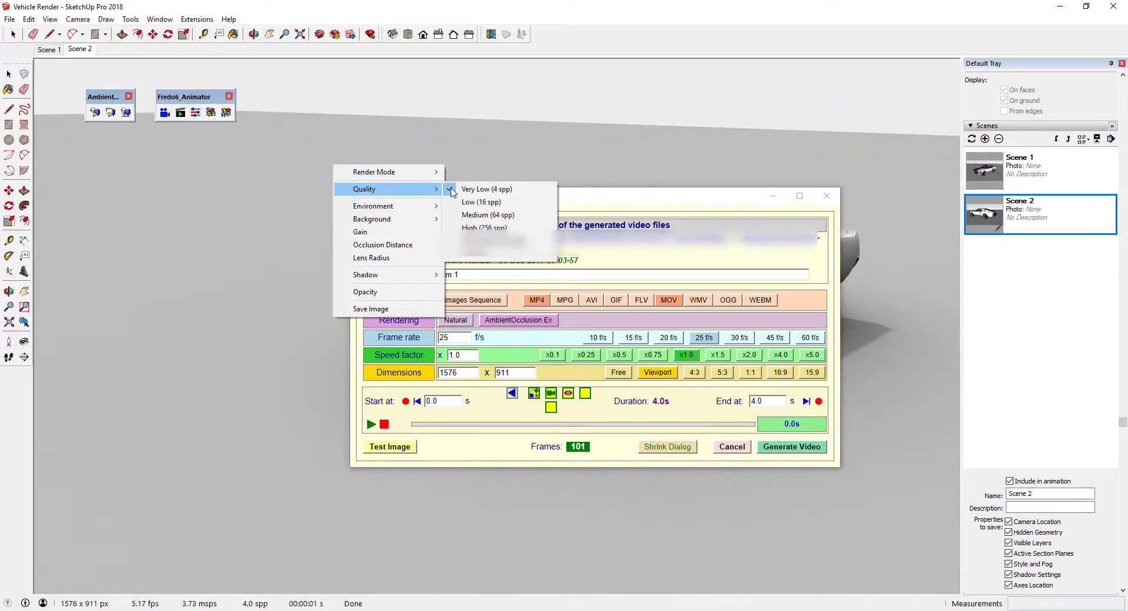
pyautogui.click(487, 215)
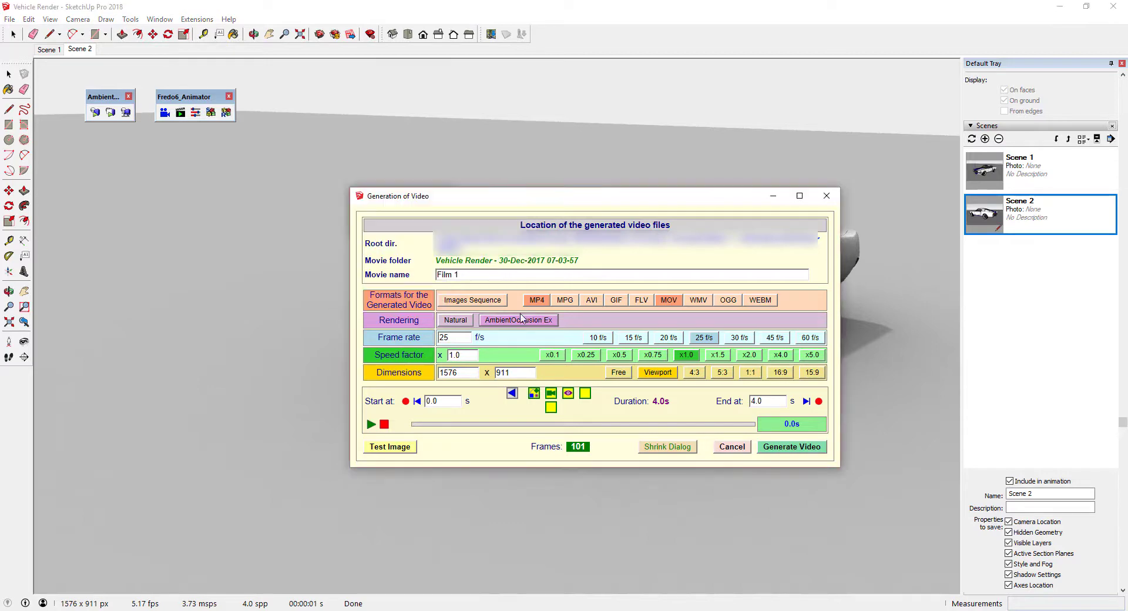
# - Create a test image of Film 1, close its preview and generate the Film 1 video
pyautogui.click(392, 449)
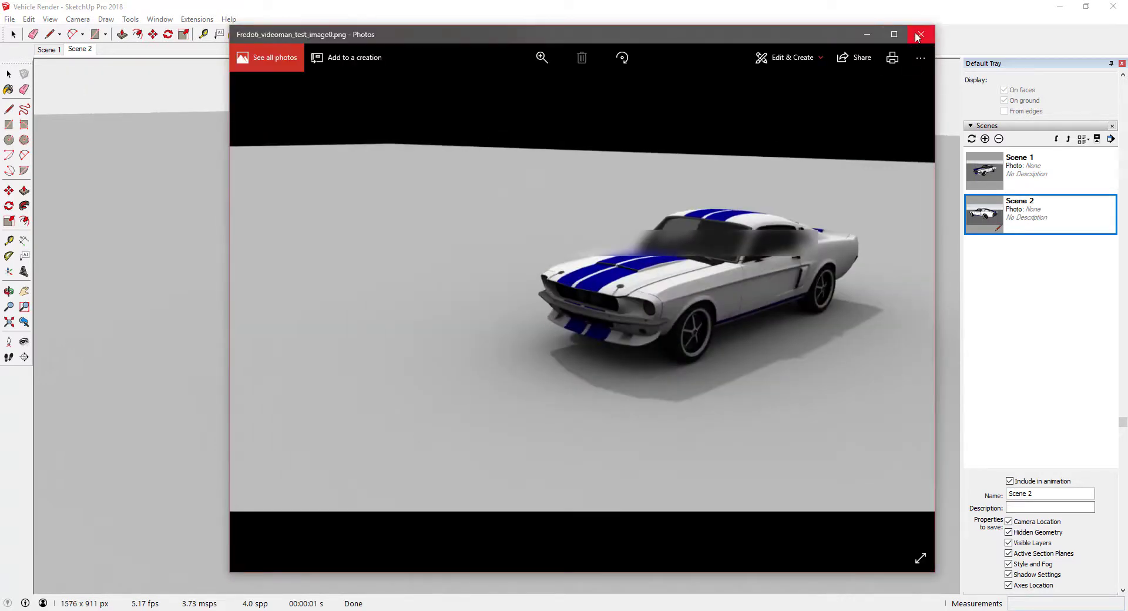
pyautogui.click(918, 36)
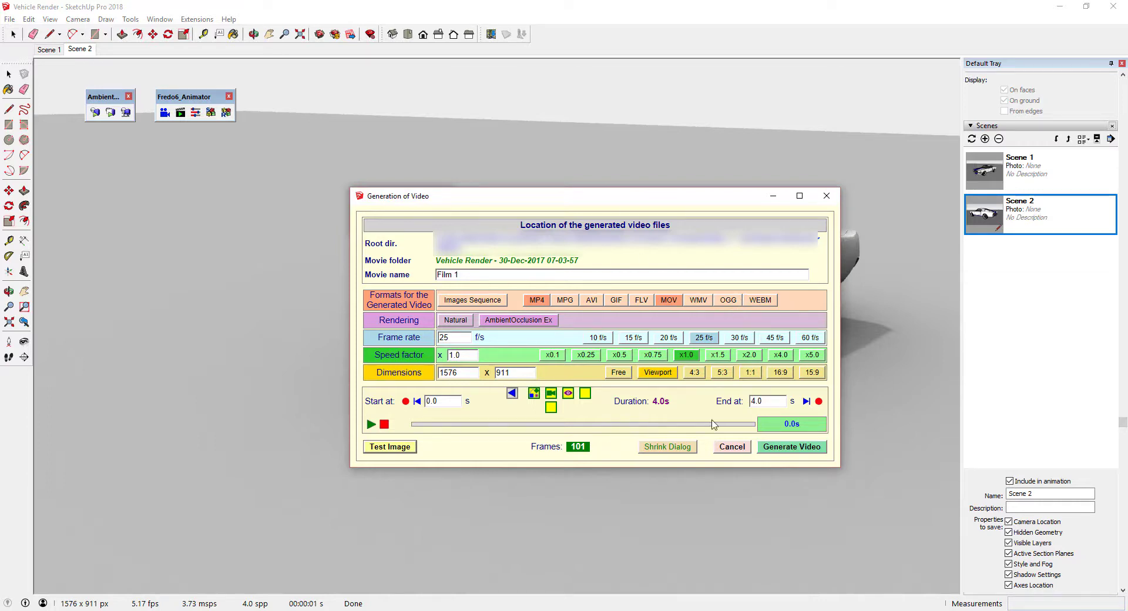
pyautogui.click(794, 447)
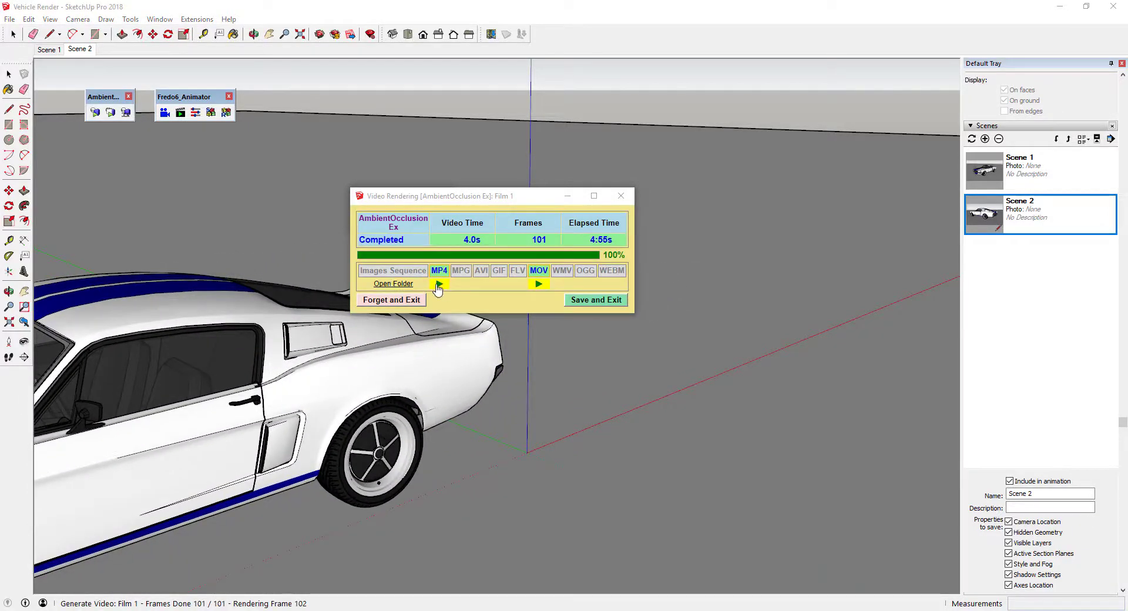
# - Play the generated Film 1 MP4 in the video player and replay it to examine the render
pyautogui.click(439, 285)
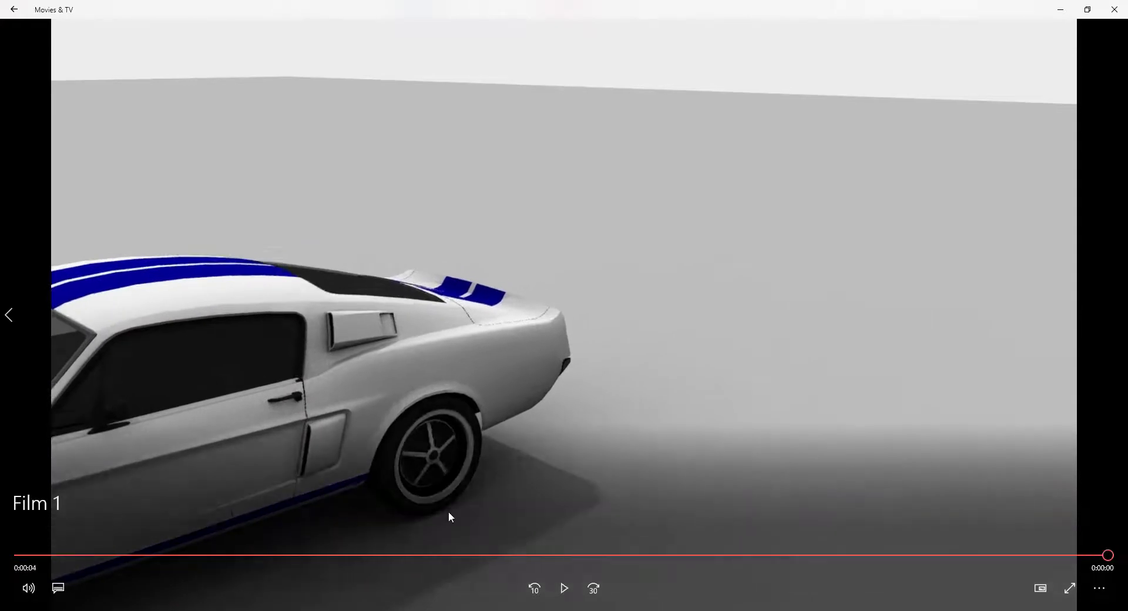
pyautogui.click(640, 555)
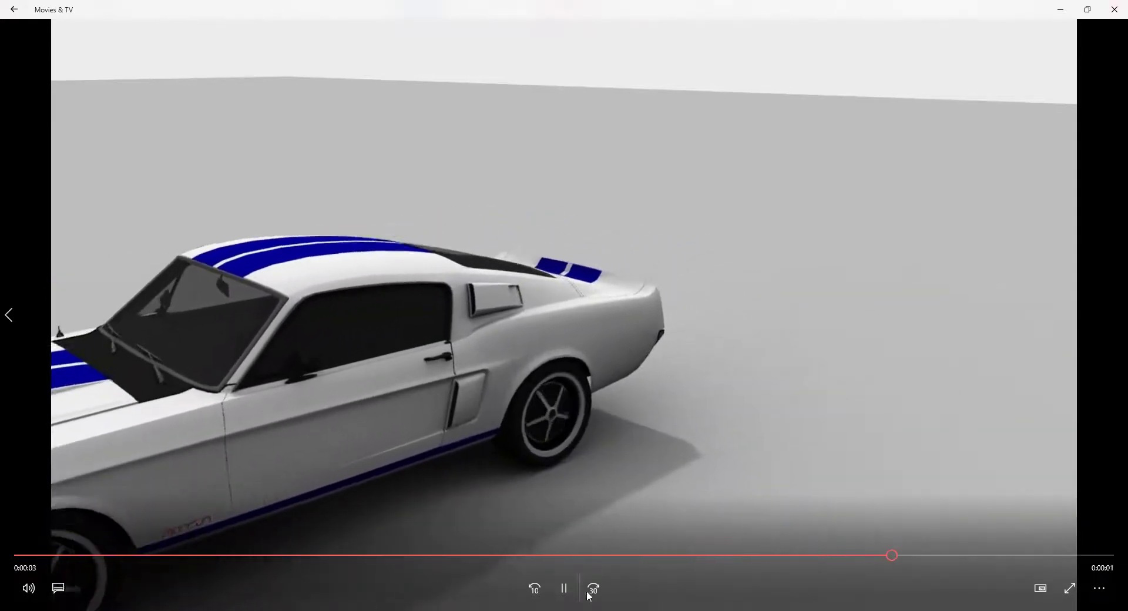
pyautogui.click(564, 591)
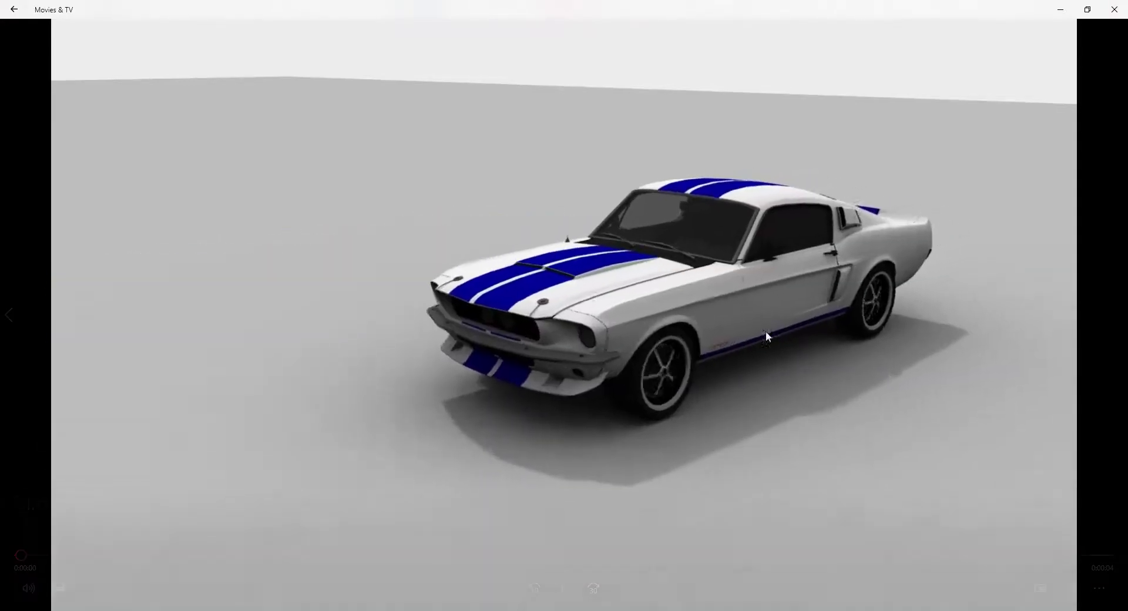